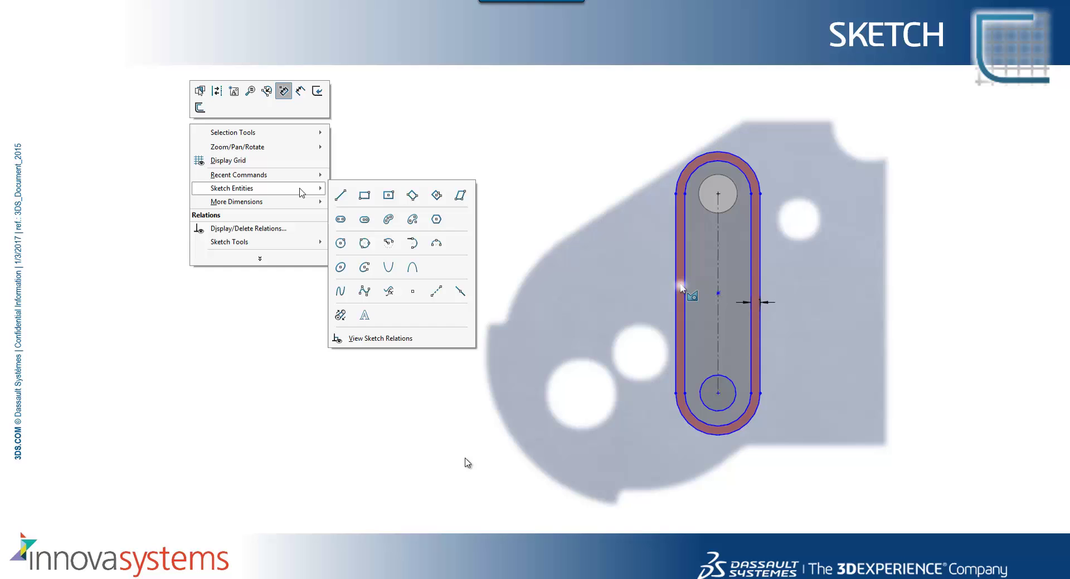
# Step: Switch to the SOLIDWORKS window showing the grasp 1-1 assembly
pyautogui.hotkey('alt', 'Tab')
pyautogui.hotkey('alt', 'Tab')
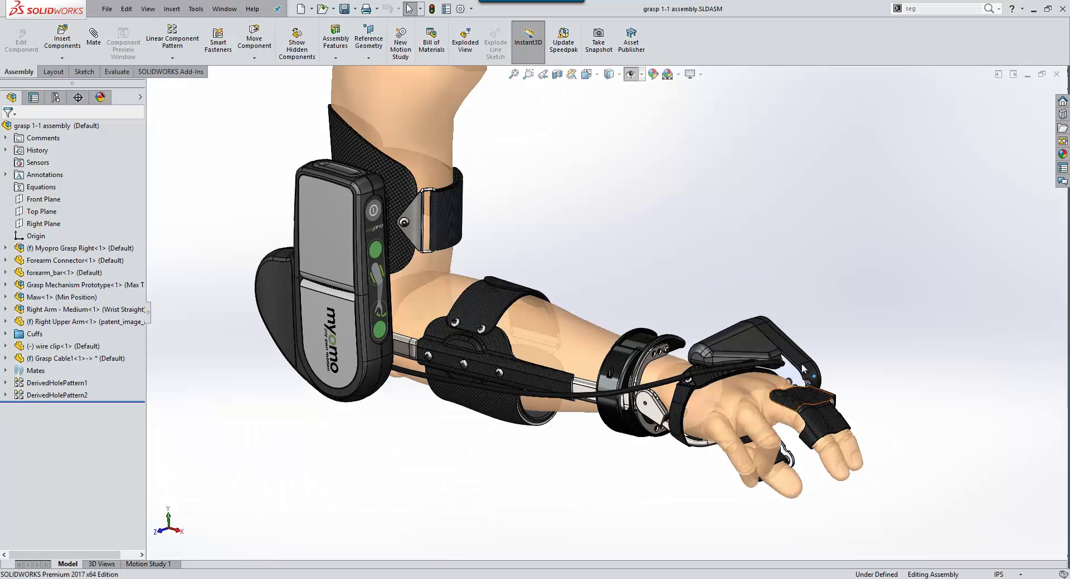
# Step: Open the Frame part from the assembly and start Sketch26 on its Base-Flange1 plate face
pyautogui.click(804, 369)
pyautogui.click(832, 304)
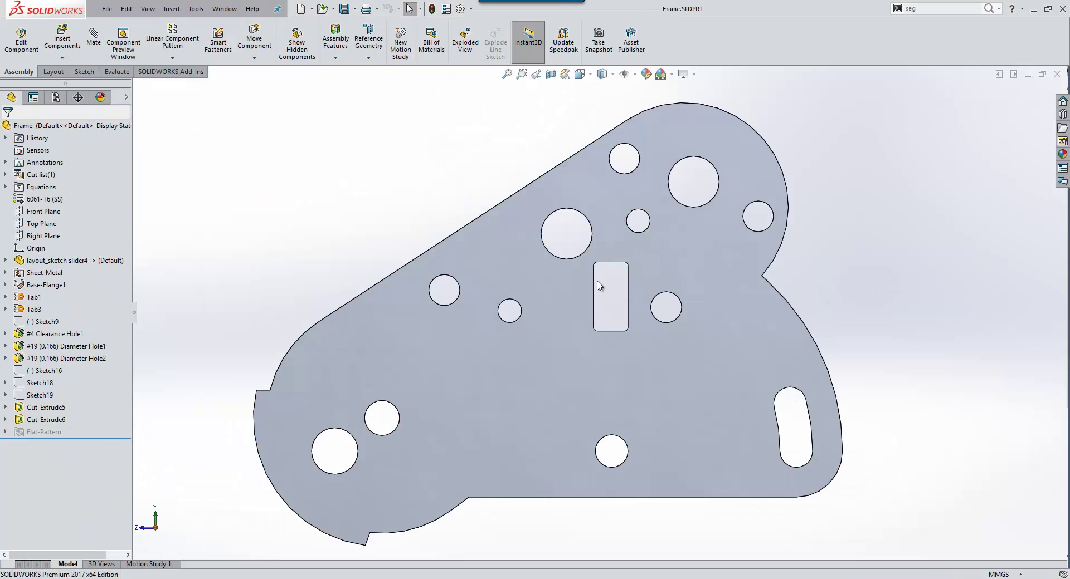
pyautogui.click(446, 310)
pyautogui.click(470, 293)
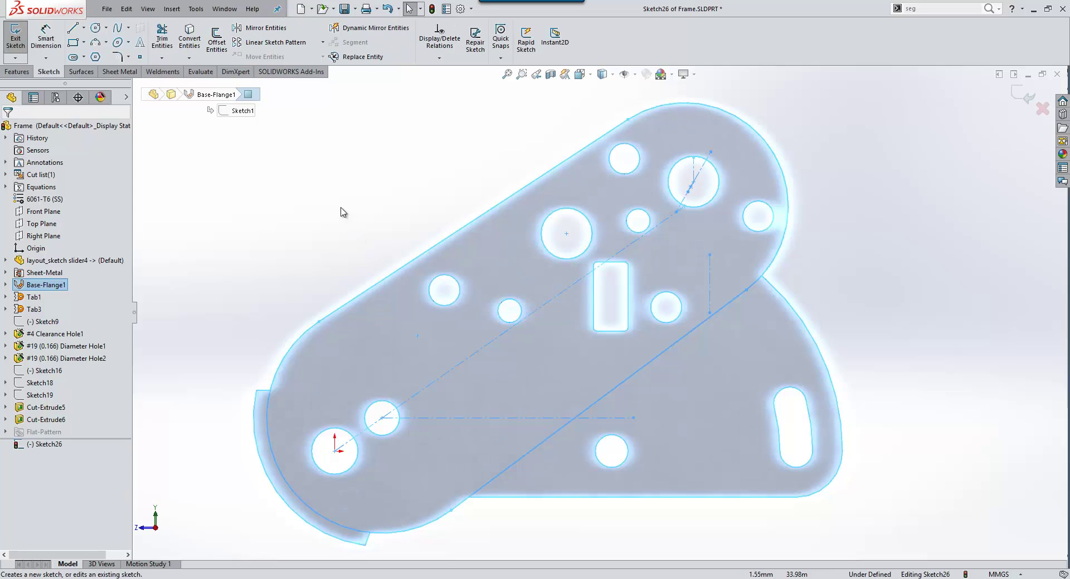
# Step: Show the Sketch Entities submenu from the graphics-area shortcut menu
pyautogui.rightClick(277, 198)
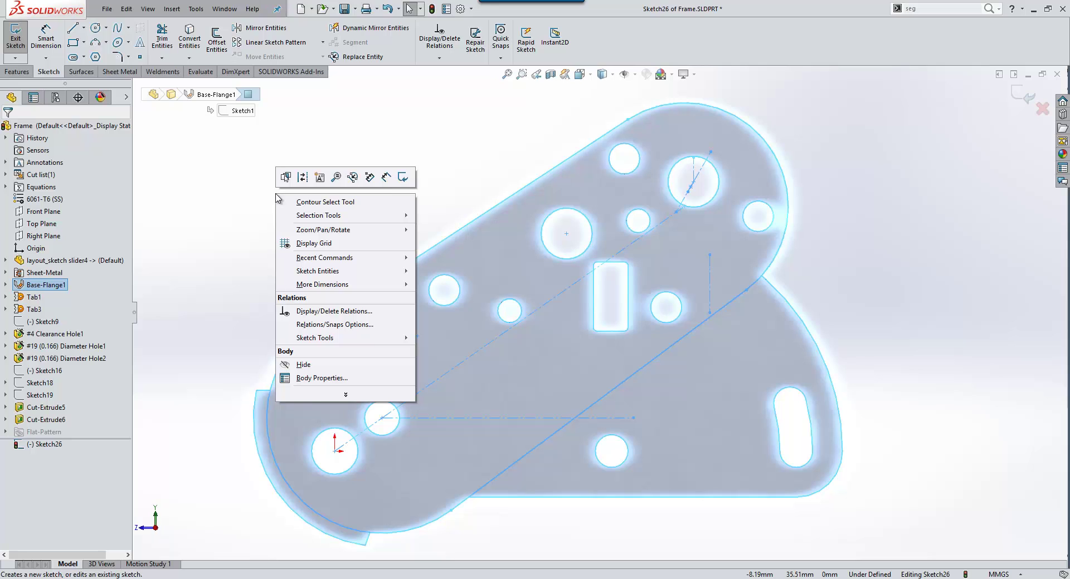
pyautogui.moveTo(364, 273)
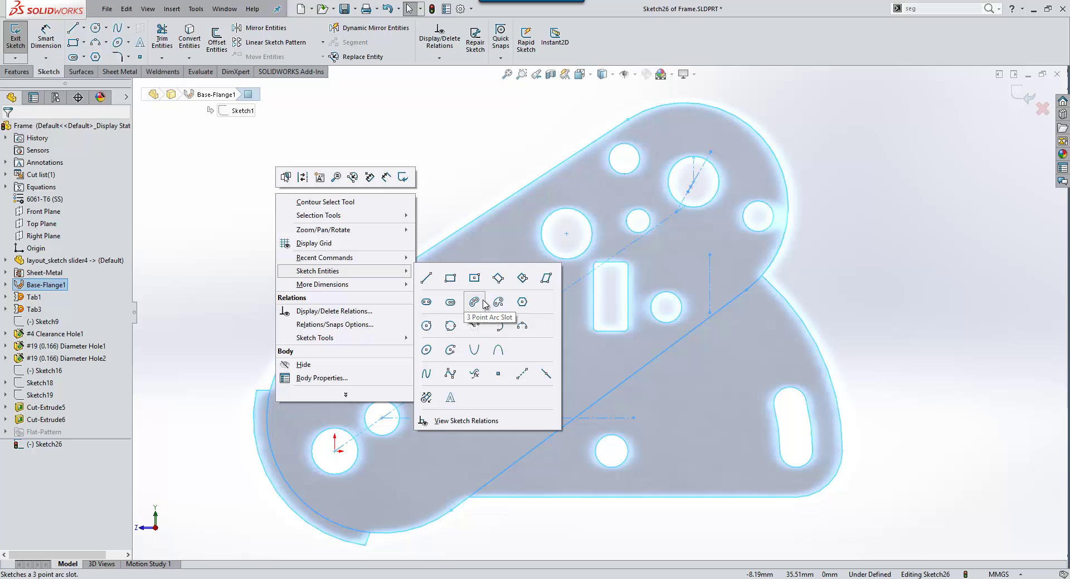
# Step: Draw a vertical centrepoint straight slot left of the plate and drag it into position
pyautogui.click(450, 303)
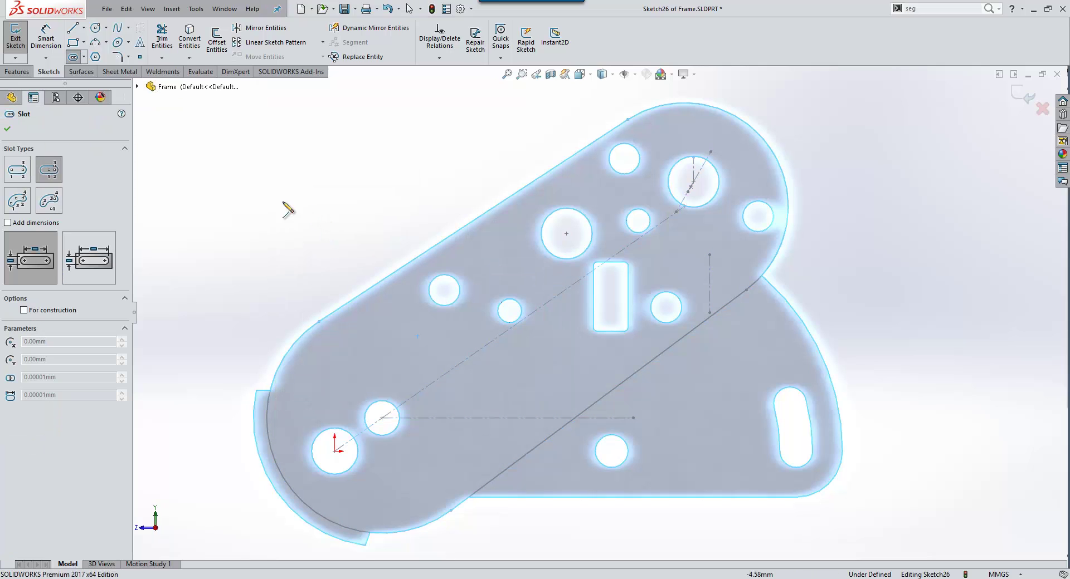
pyautogui.click(280, 226)
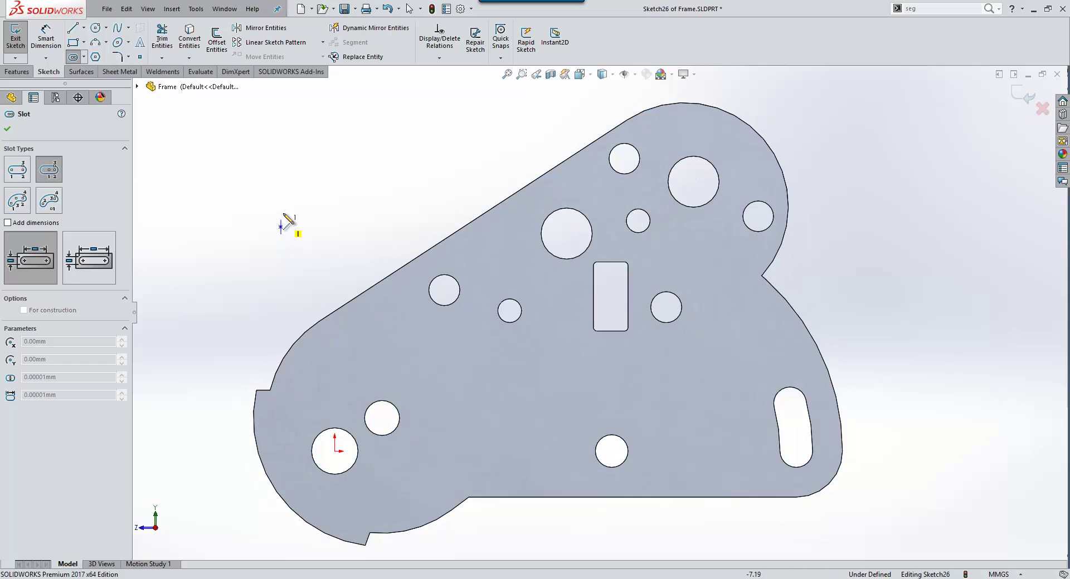
pyautogui.click(280, 170)
pyautogui.click(308, 176)
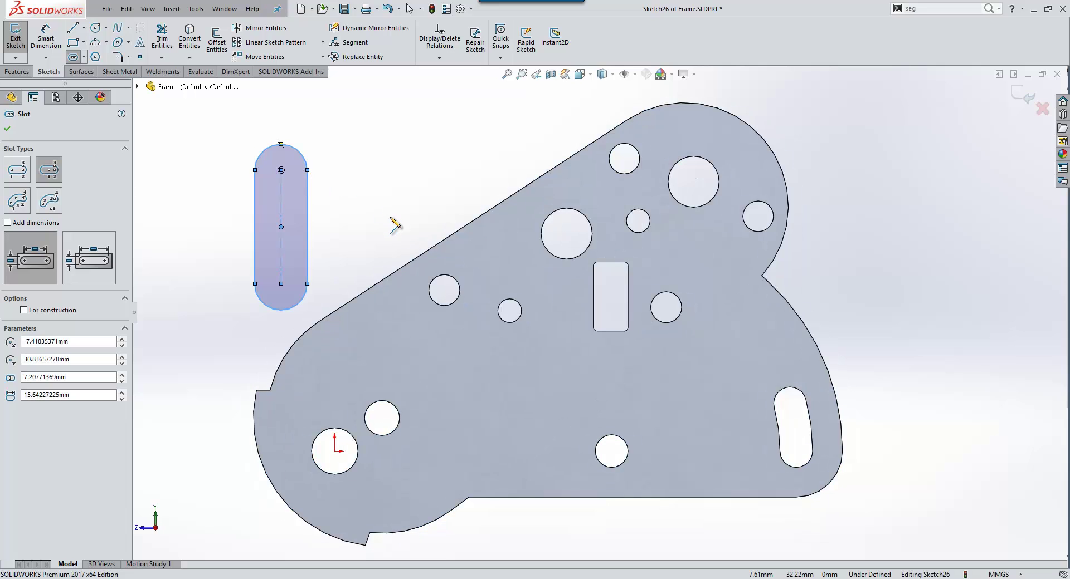
pyautogui.press('Escape')
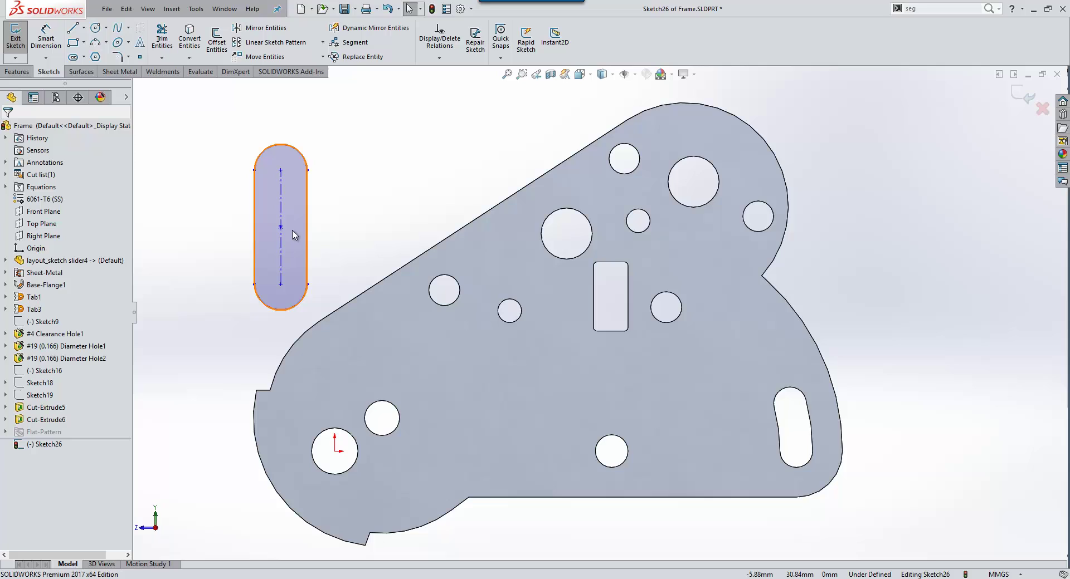
pyautogui.moveTo(307, 241)
pyautogui.mouseDown()
pyautogui.moveTo(368, 204)
pyautogui.moveTo(308, 184)
pyautogui.moveTo(349, 210)
pyautogui.moveTo(282, 232)
pyautogui.moveTo(285, 221)
pyautogui.moveTo(301, 219)
pyautogui.moveTo(289, 231)
pyautogui.mouseUp()
pyautogui.click(346, 229)
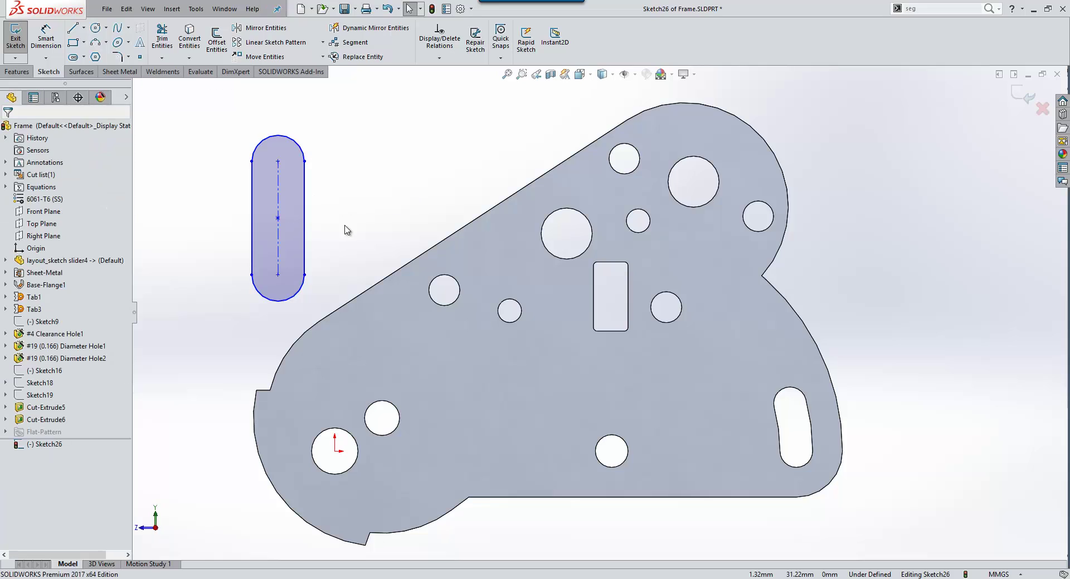
# Step: Draw a small circle centred at the slot's lower end
pyautogui.press('s')
pyautogui.click(370, 270)
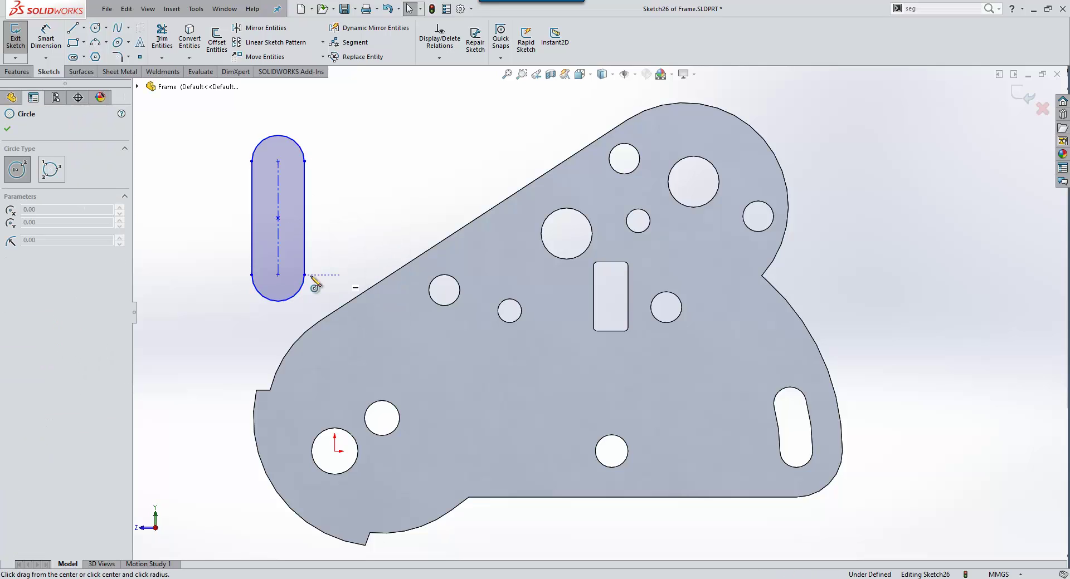
pyautogui.click(277, 275)
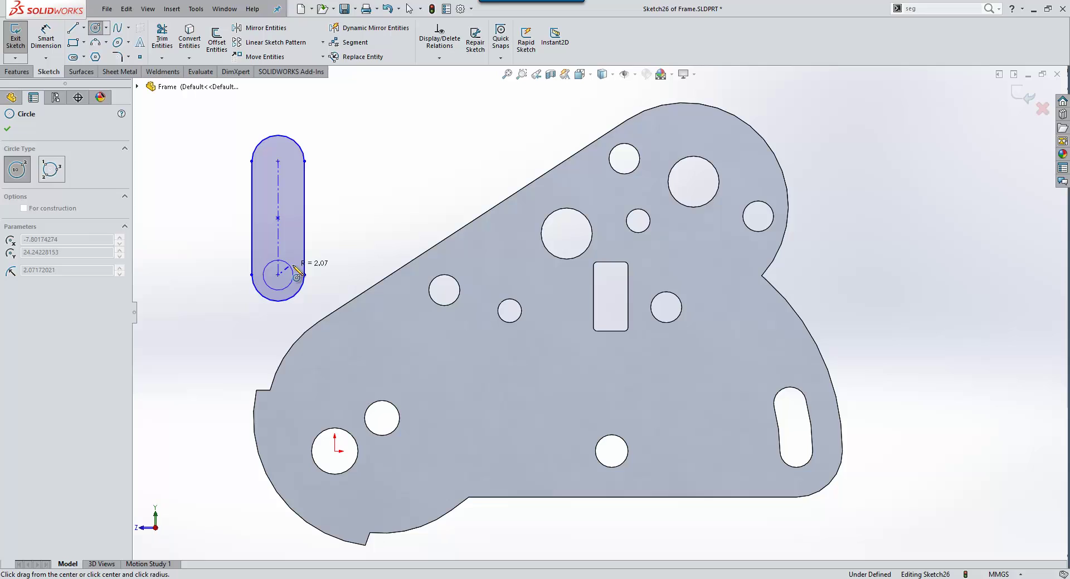
pyautogui.click(293, 270)
pyautogui.press('Escape')
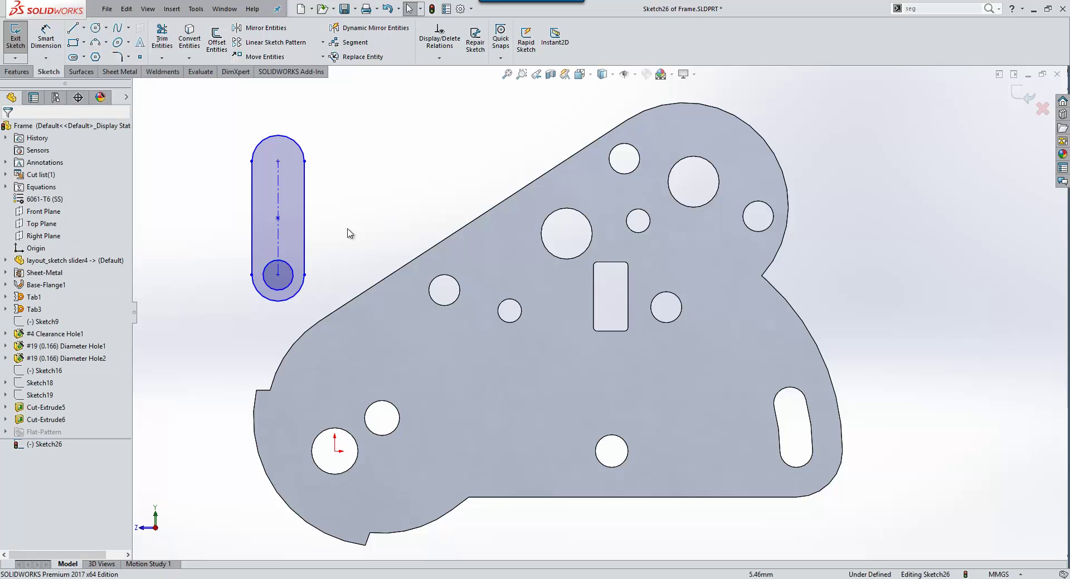
# Step: Move the slot onto the plate's left side and stretch its top end upward
pyautogui.moveTo(300, 226); pyautogui.dragTo(400, 287)
pyautogui.moveTo(430, 323); pyautogui.dragTo(457, 403)
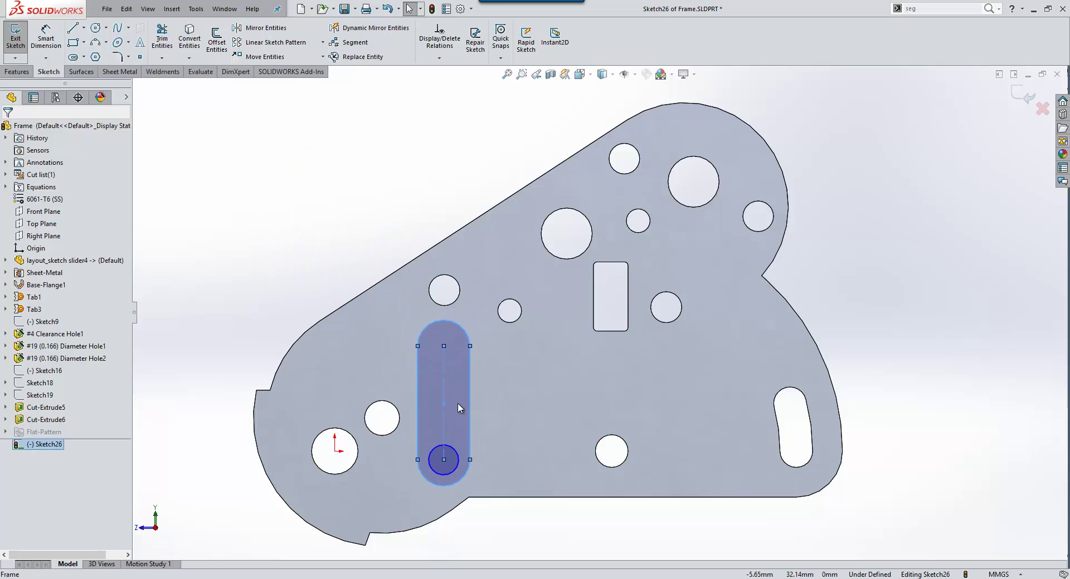
pyautogui.moveTo(443, 346); pyautogui.dragTo(444, 290)
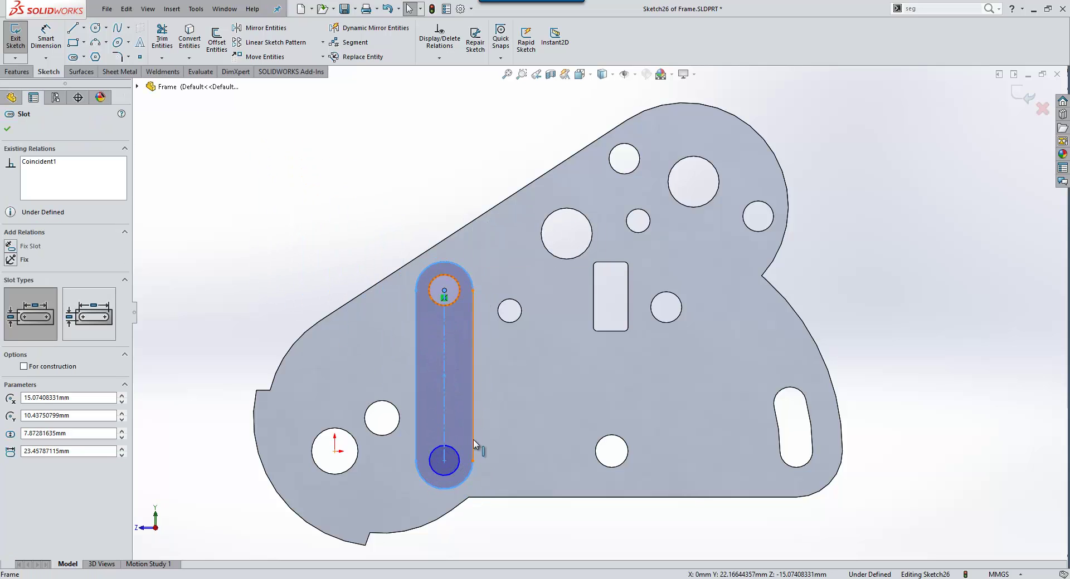
pyautogui.click(492, 507)
# Step: Offset the slot outline outward to form a wider rounded border around it
pyautogui.press('s')
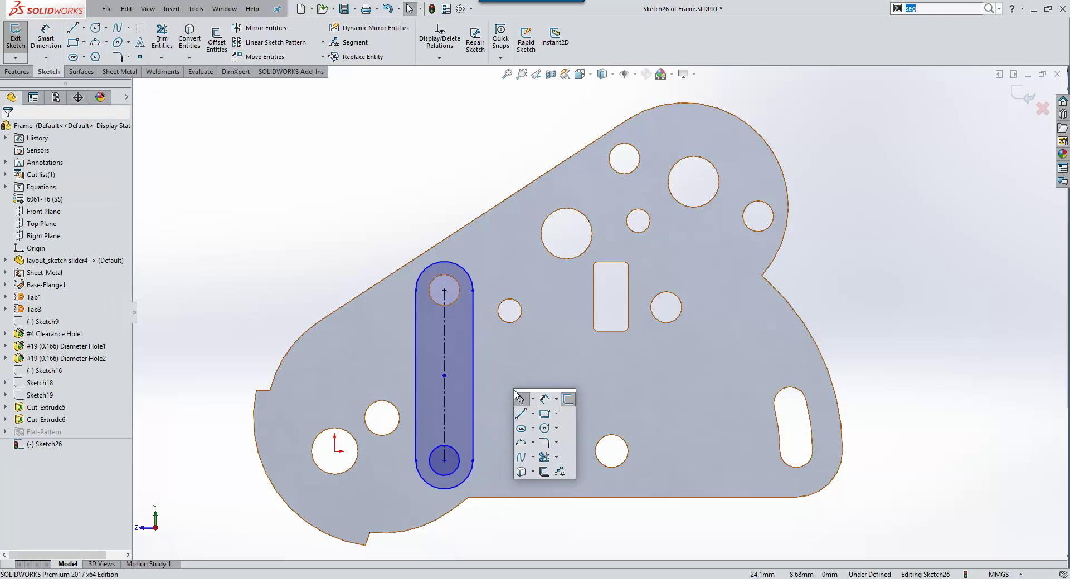
pyautogui.press('o')
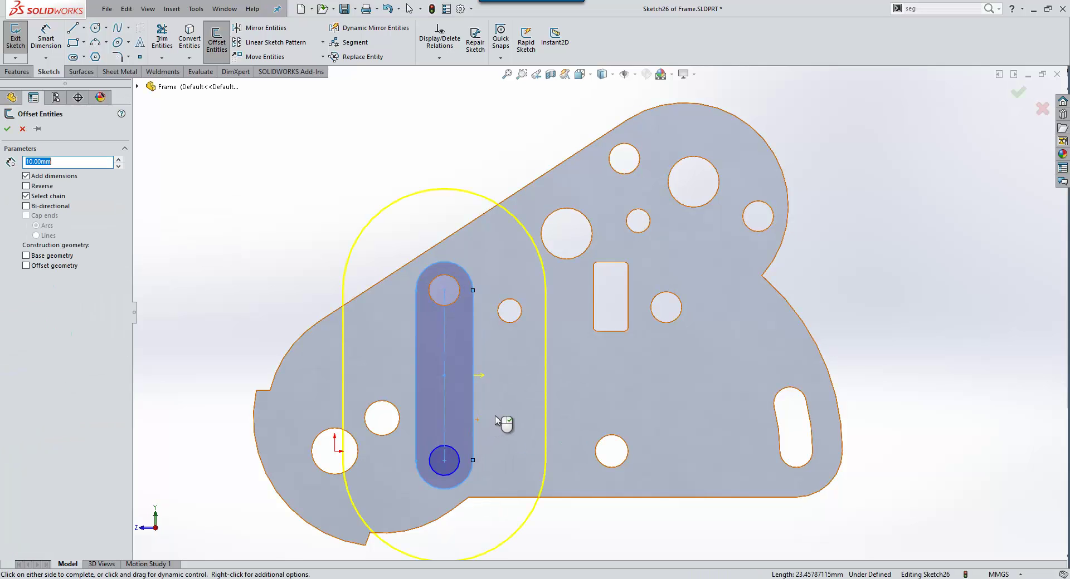
pyautogui.click(539, 394)
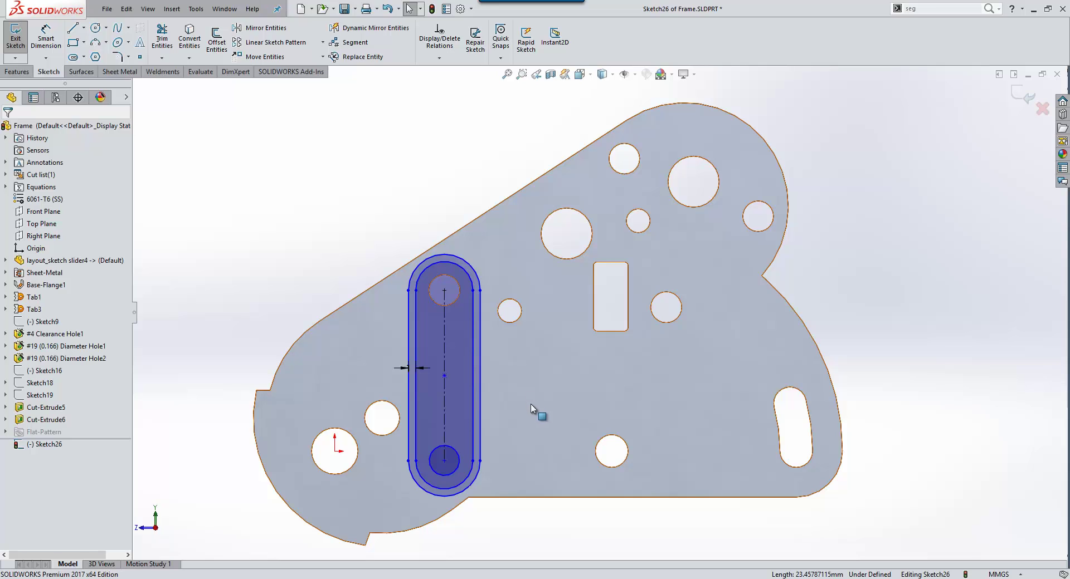
# Step: Cut the ring region around the slot 1 mm deep as Cut-Extrude7
pyautogui.press('alt')
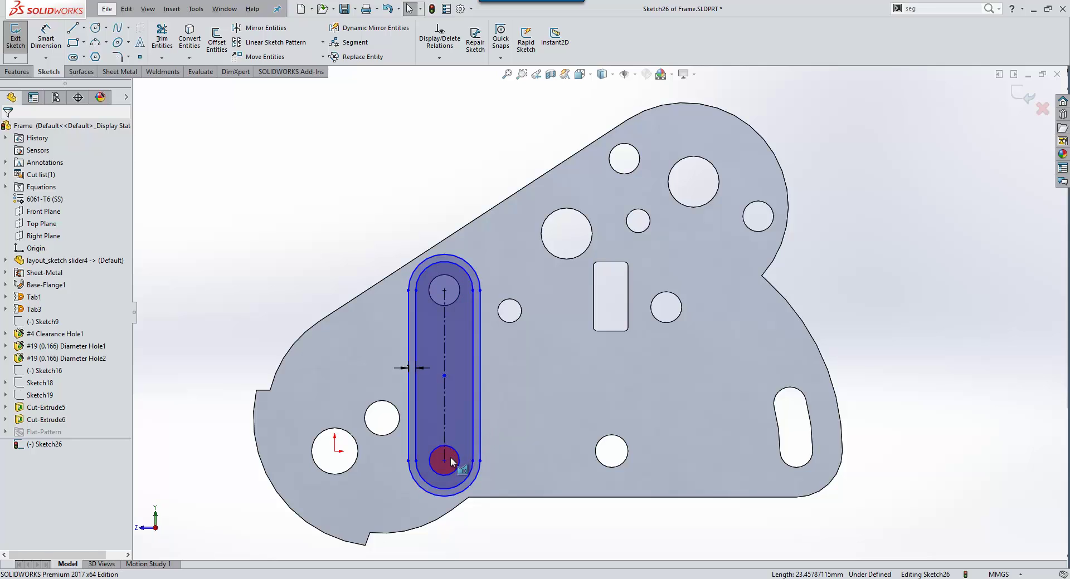
pyautogui.click(476, 475)
pyautogui.click(508, 440)
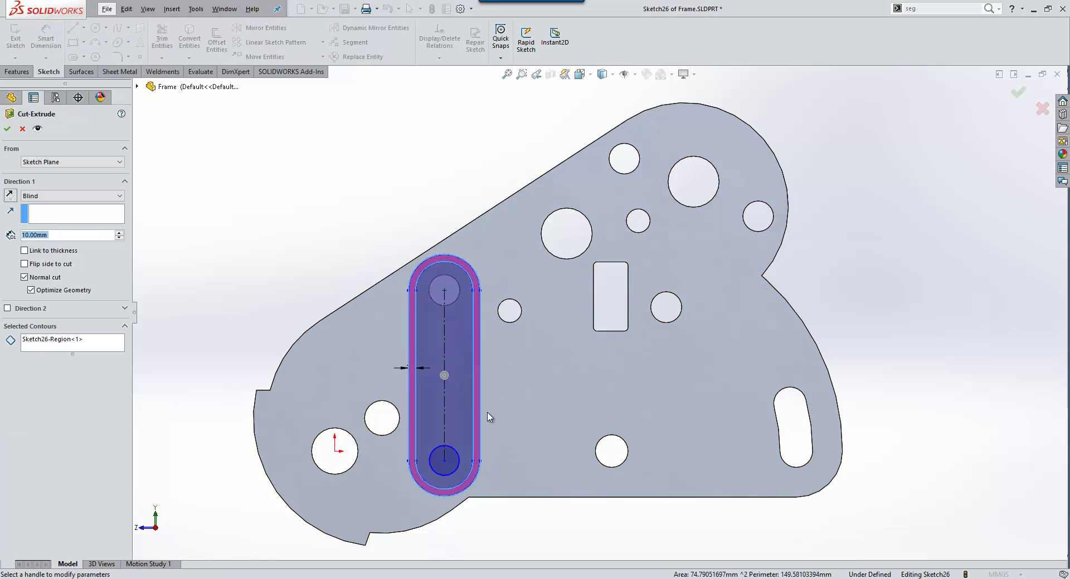
pyautogui.write('1')
pyautogui.press('Return')
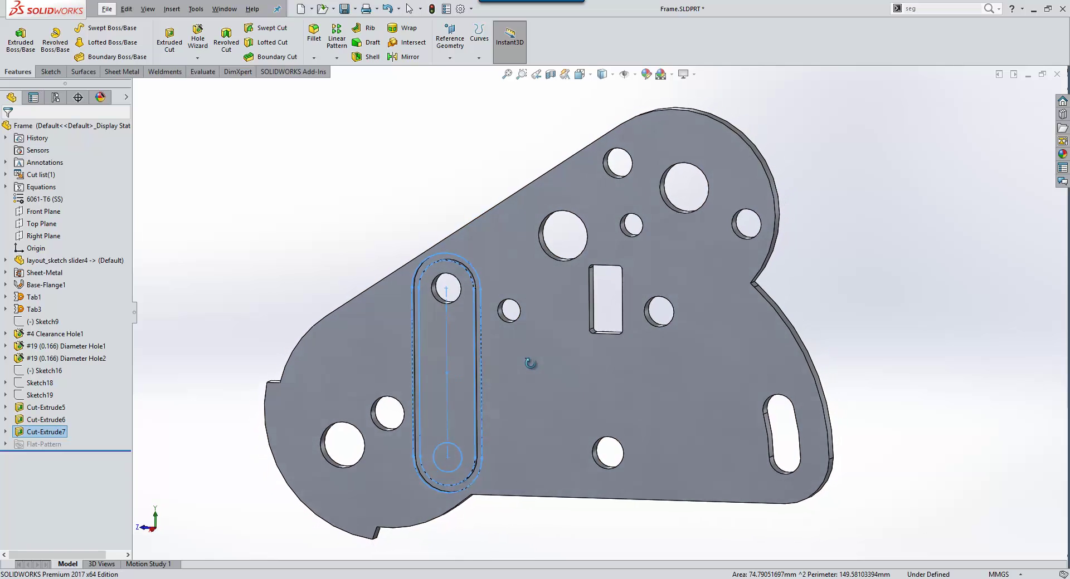
pyautogui.press('Escape')
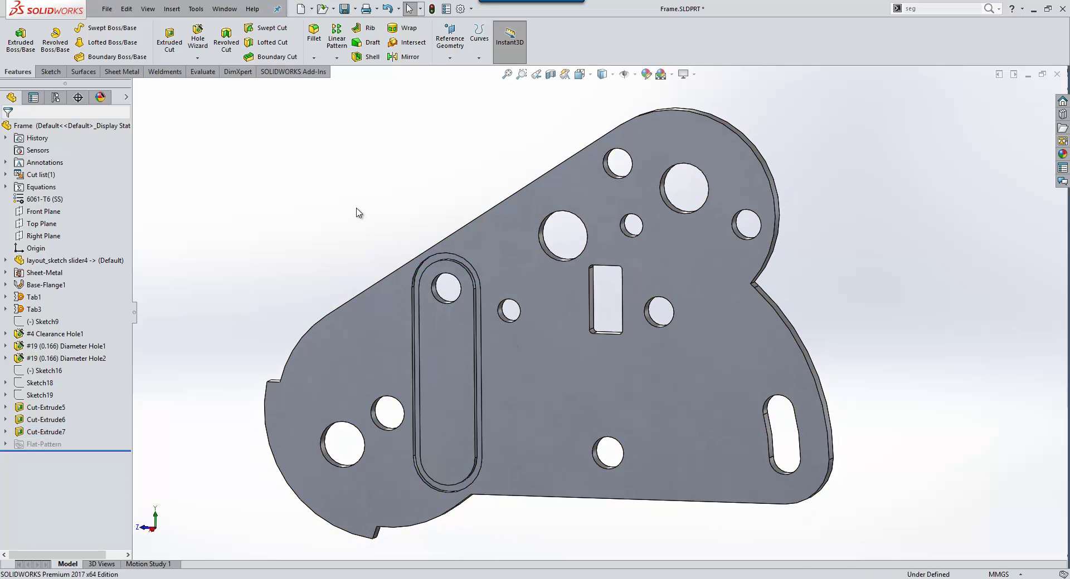
# Step: Turn the view Normal To the plate's front face
pyautogui.click(365, 330)
pyautogui.click(460, 279)
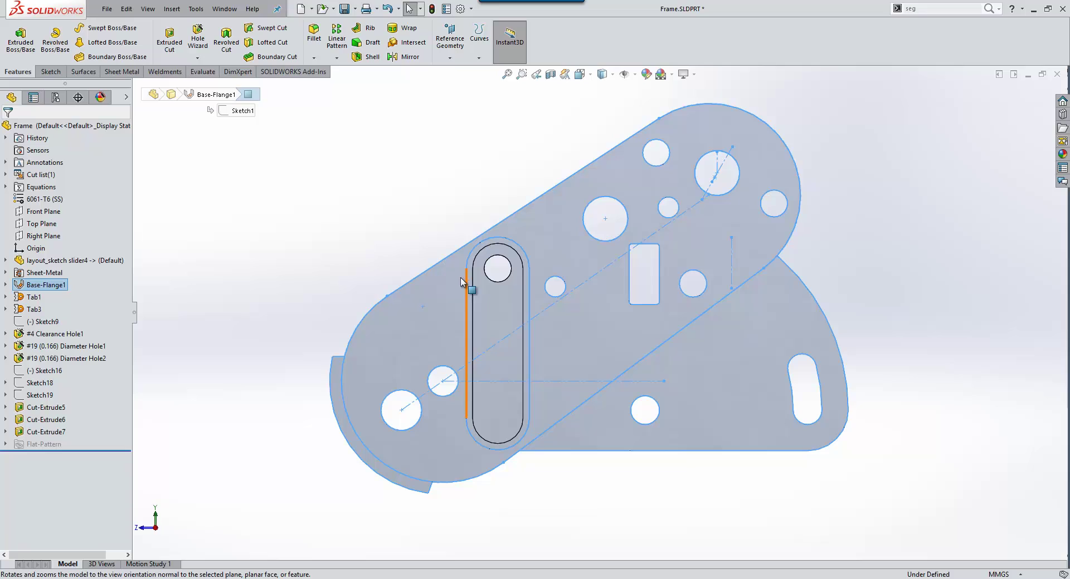
pyautogui.click(343, 225)
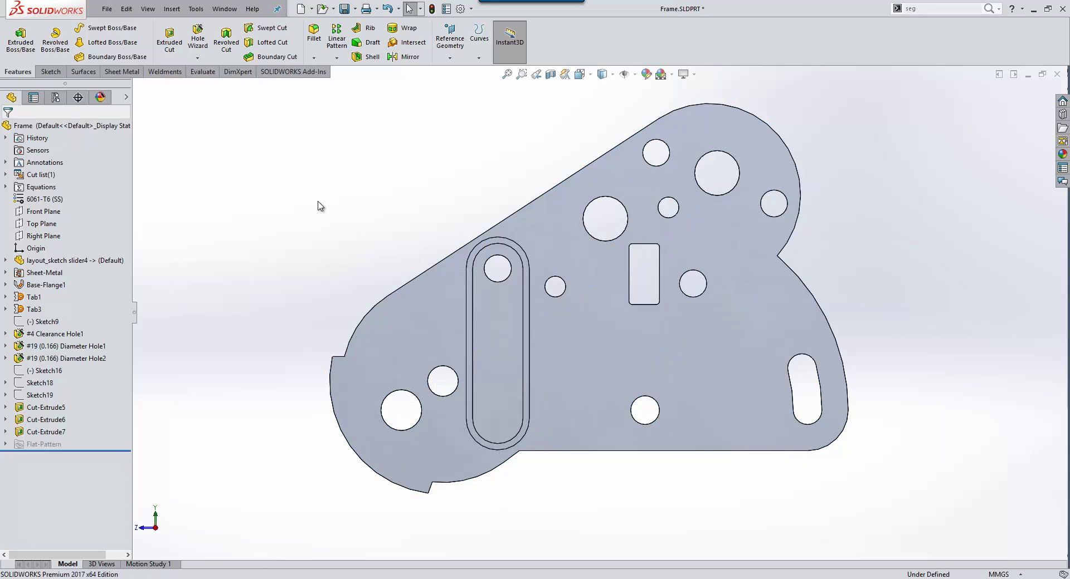
# Step: Start a new sketch on the plate face
pyautogui.click(285, 242)
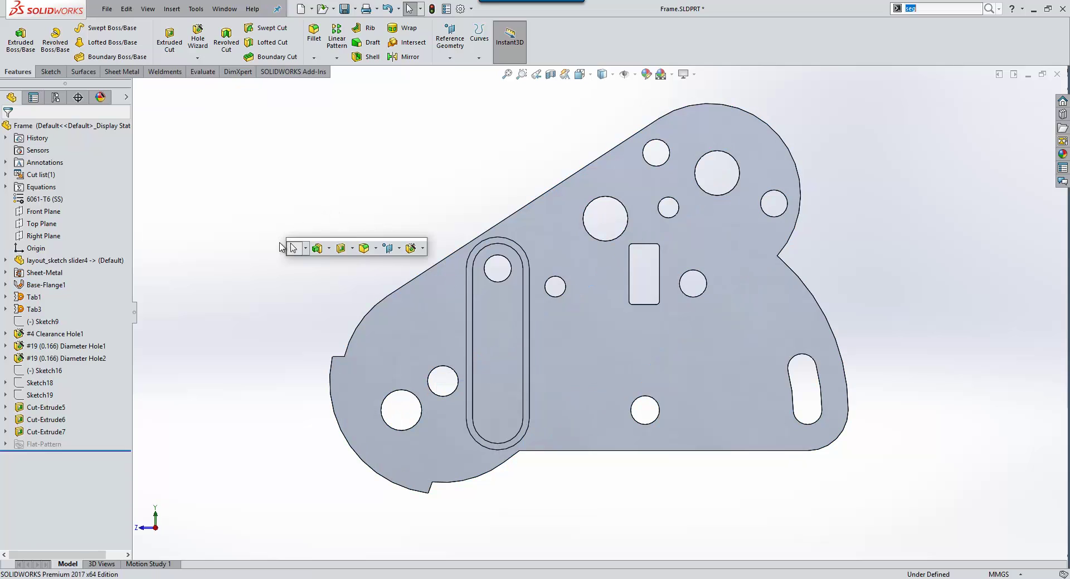
pyautogui.click(389, 334)
pyautogui.click(429, 290)
# Step: Draw a four-line chain: bottom, right vertical, top, and a sloped left edge past the bottom
pyautogui.press('s')
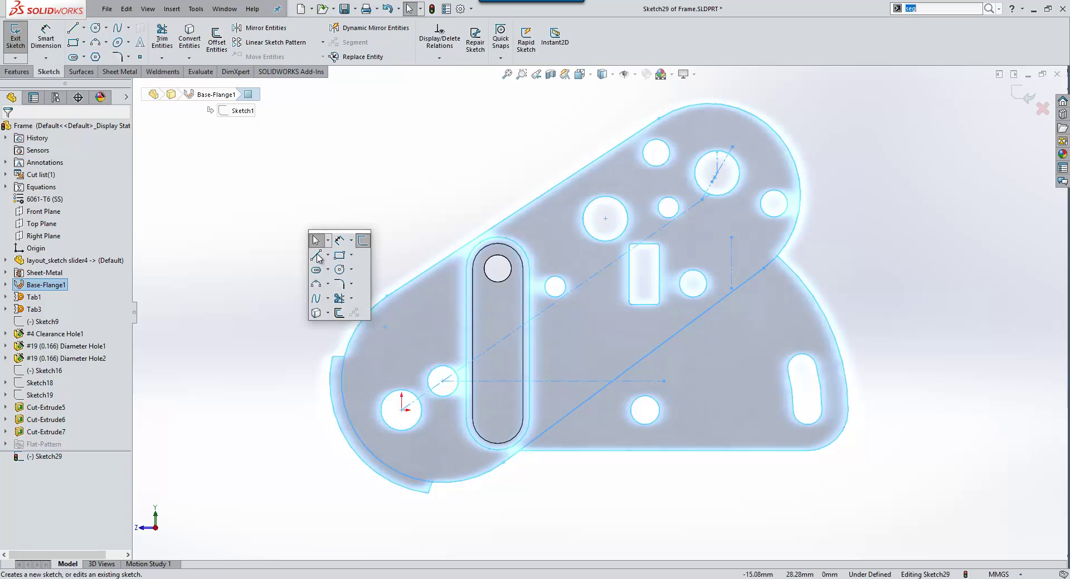
pyautogui.click(315, 248)
pyautogui.click(301, 241)
pyautogui.click(351, 242)
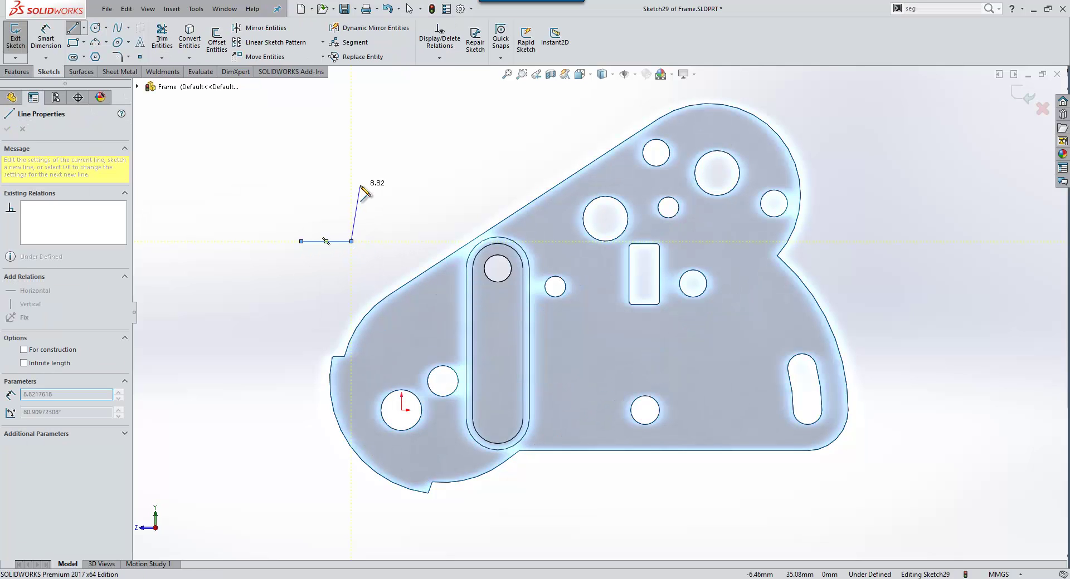
pyautogui.click(351, 184)
pyautogui.click(295, 184)
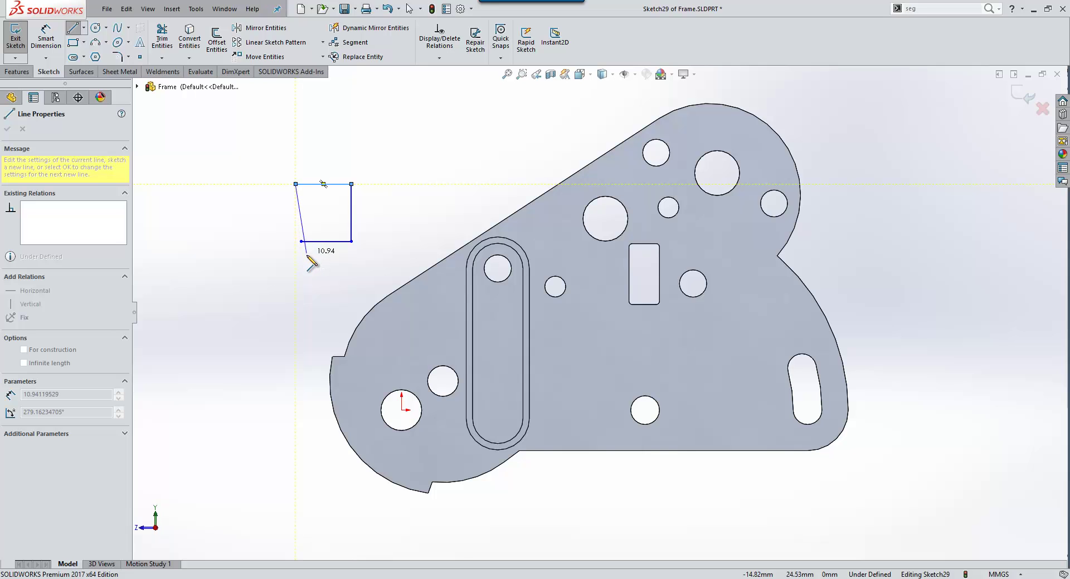
pyautogui.click(306, 256)
pyautogui.press('Escape')
# Step: Power Trim the sloped line's tail below the bottom edge
pyautogui.scroll(-5, 346, 250)
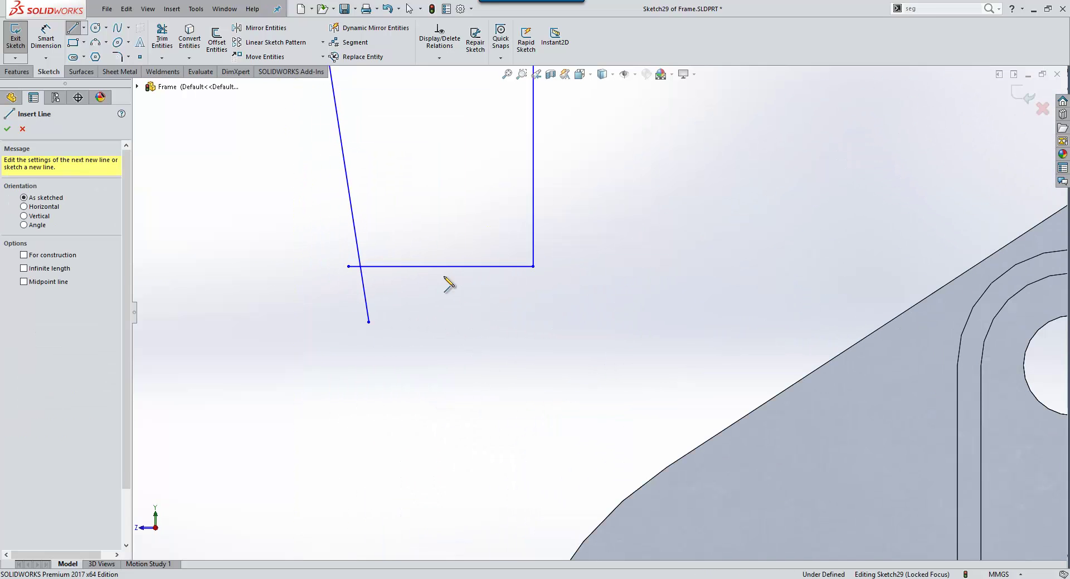
pyautogui.press('s')
pyautogui.click(372, 305)
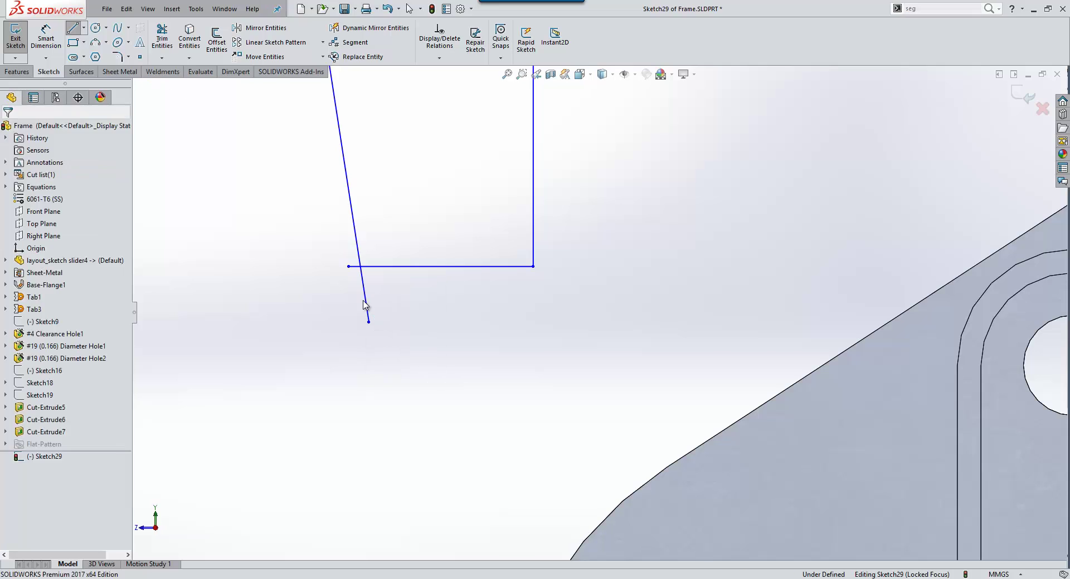
pyautogui.moveTo(370, 294); pyautogui.dragTo(359, 291)
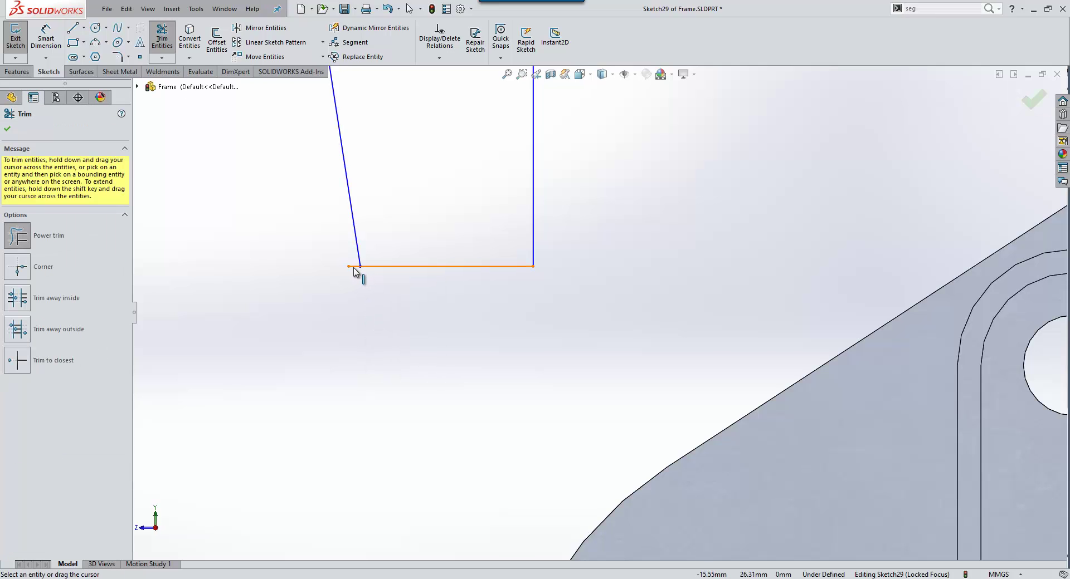
pyautogui.press('Escape')
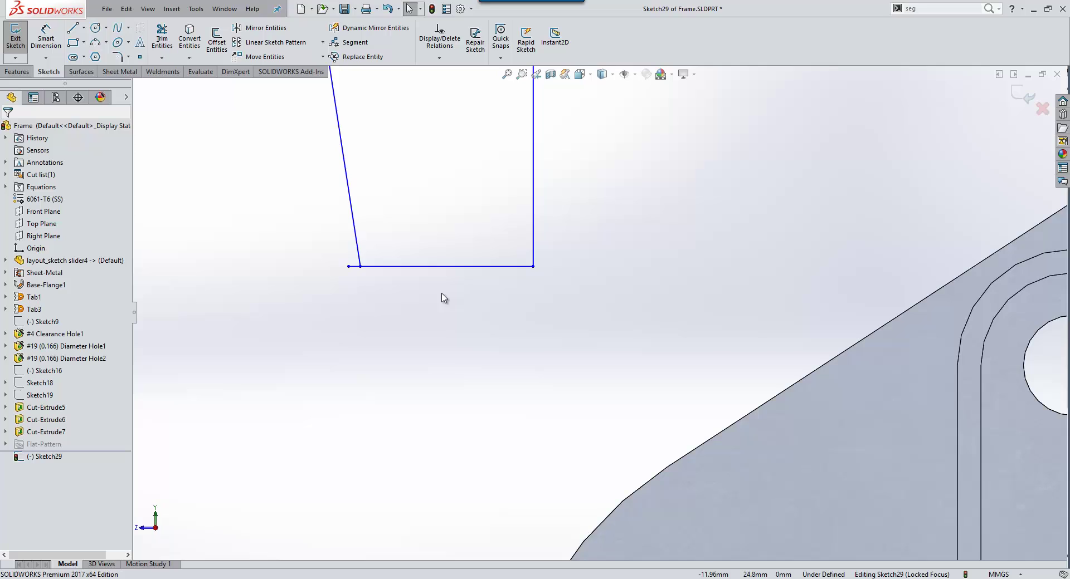
# Step: Trim the bottom line's stub left of the corner so the quadrilateral shades as a closed profile
pyautogui.scroll(2, 594, 181)
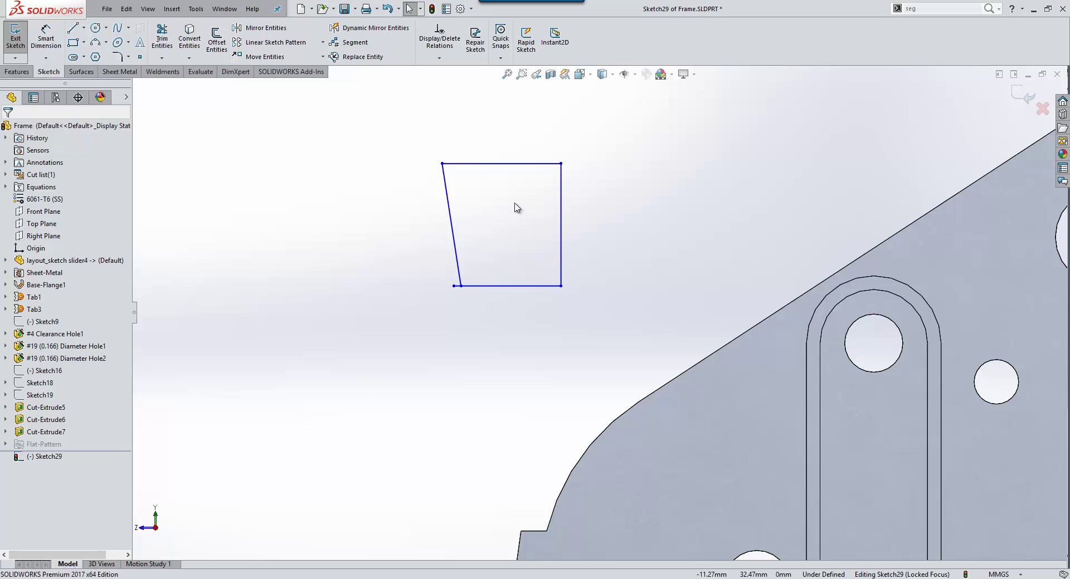
pyautogui.scroll(-3, 540, 229)
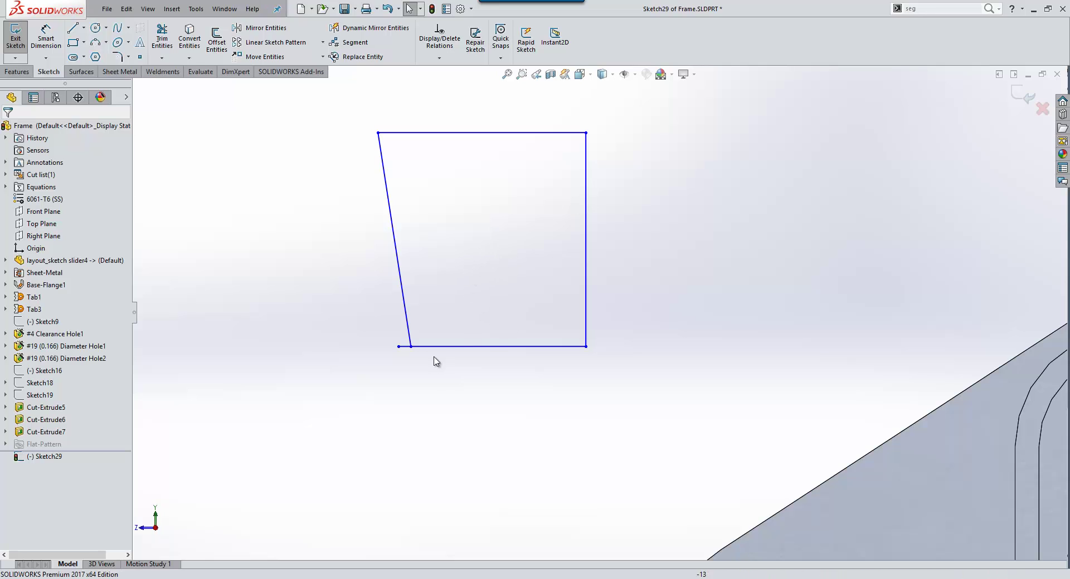
pyautogui.press('s')
pyautogui.click(450, 457)
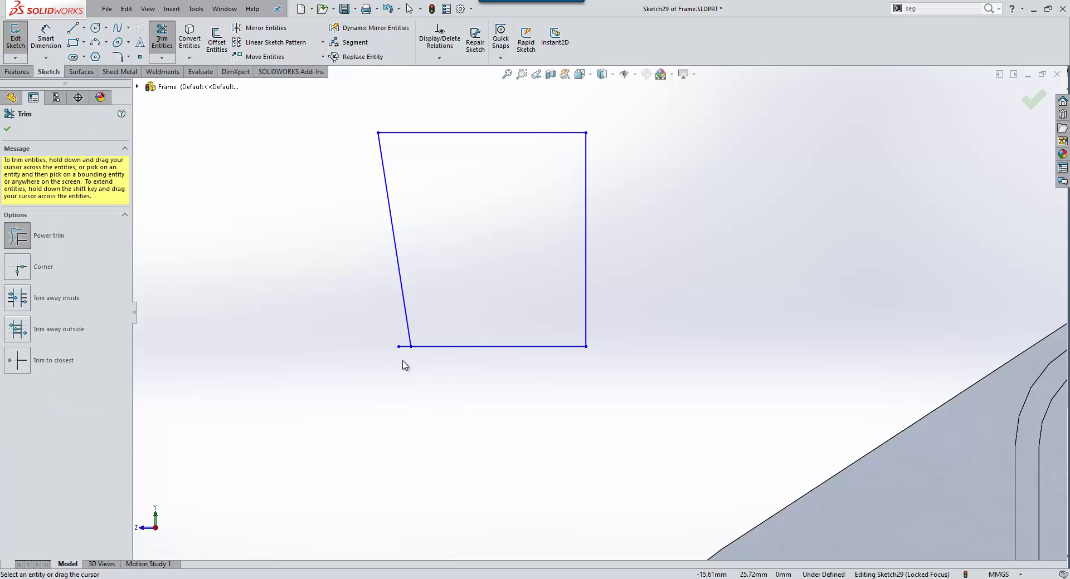
pyautogui.moveTo(403, 363); pyautogui.dragTo(398, 341)
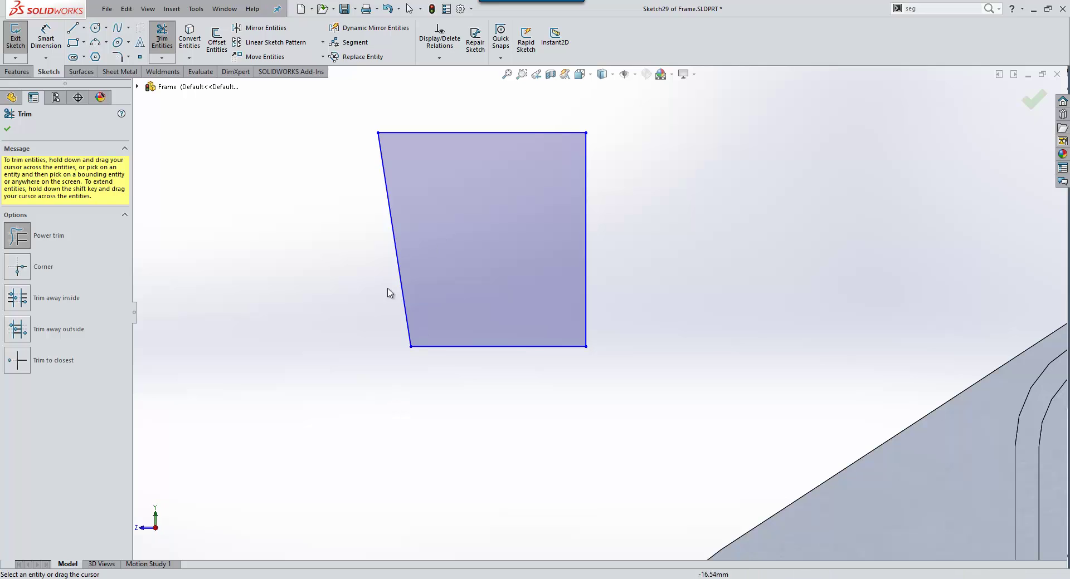
pyautogui.press('Escape')
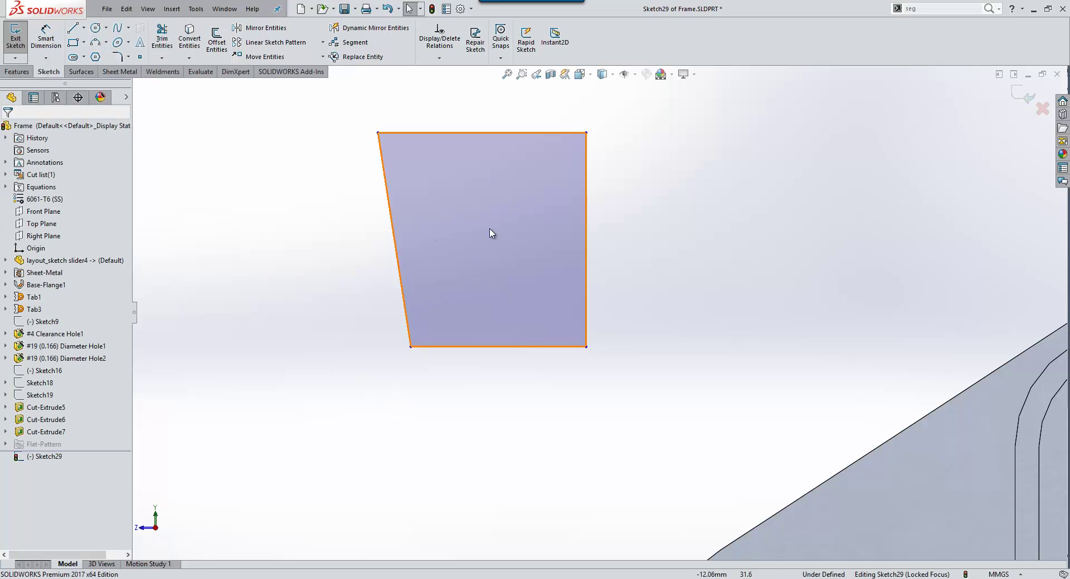
# Step: Box-select and delete the four contour lines, emptying the sketch
pyautogui.scroll(3, 477, 221)
pyautogui.moveTo(406, 166); pyautogui.dragTo(616, 354)
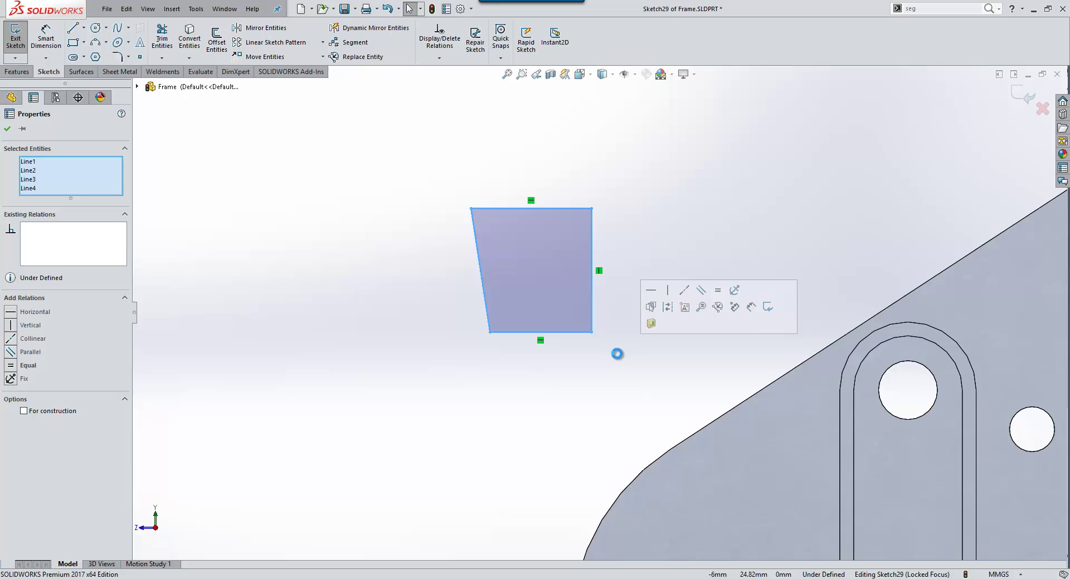
pyautogui.press('Delete')
pyautogui.scroll(2, 661, 332)
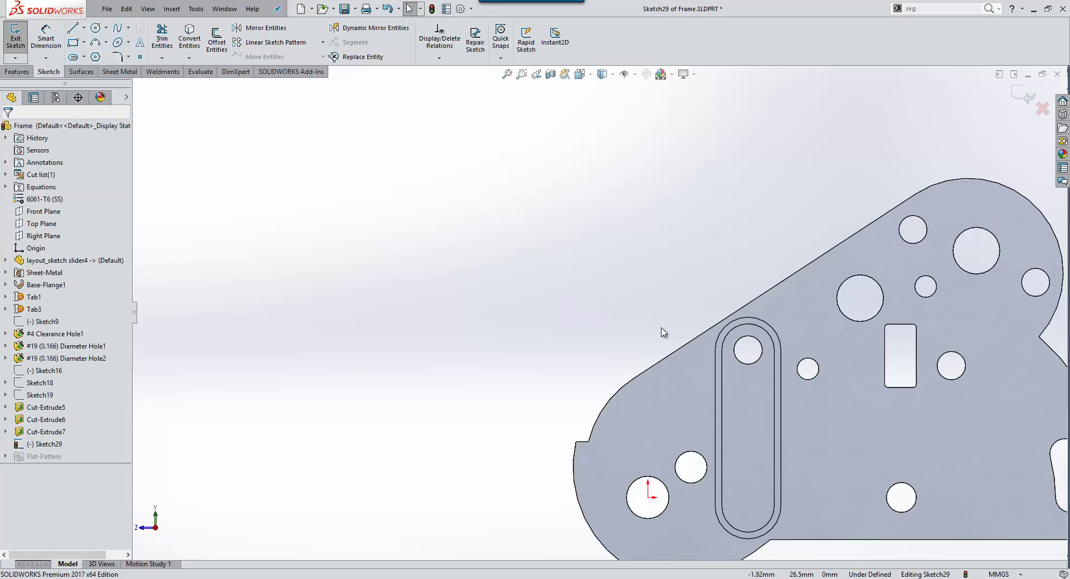
pyautogui.scroll(1, 816, 376)
pyautogui.scroll(-2, 816, 376)
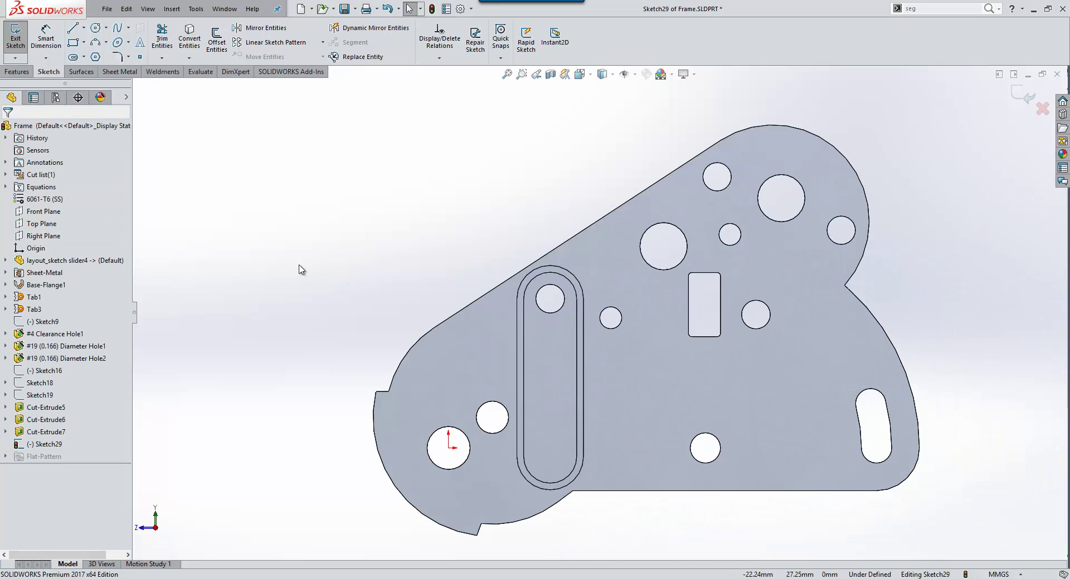
pyautogui.press('s')
pyautogui.click(332, 332)
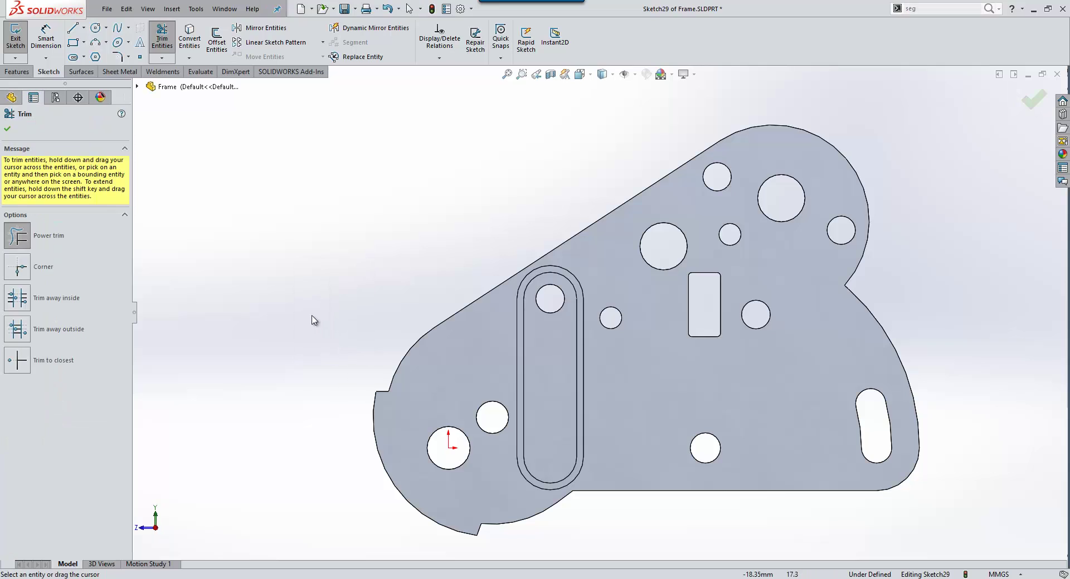
# Step: Draw a wavy five-point spline running from left of the plate to above it
pyautogui.press('Escape')
pyautogui.press('s')
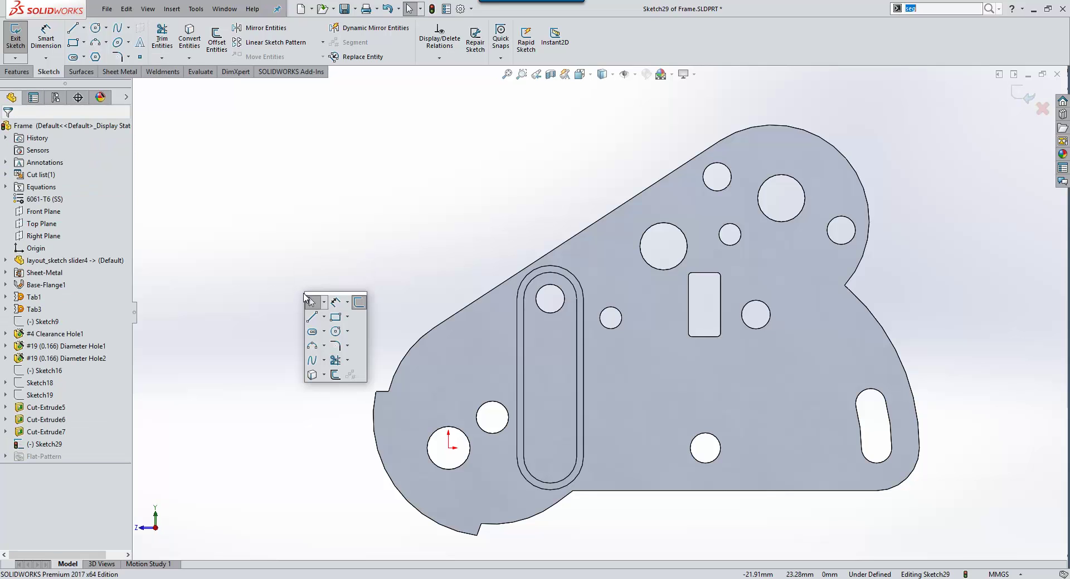
pyautogui.click(325, 360)
pyautogui.click(330, 375)
pyautogui.click(277, 348)
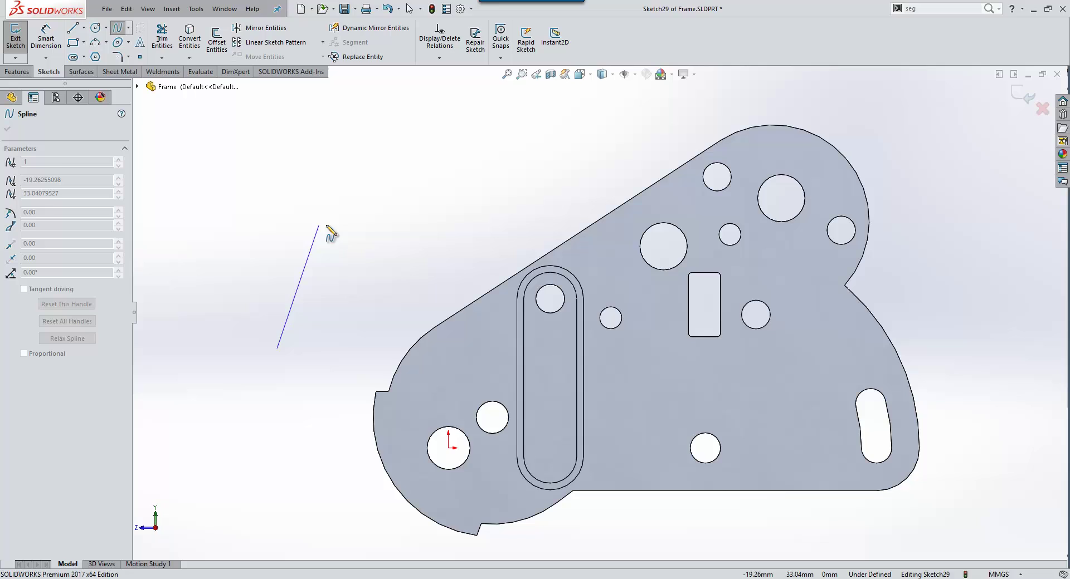
pyautogui.click(318, 225)
pyautogui.click(411, 252)
pyautogui.click(548, 121)
pyautogui.click(579, 123)
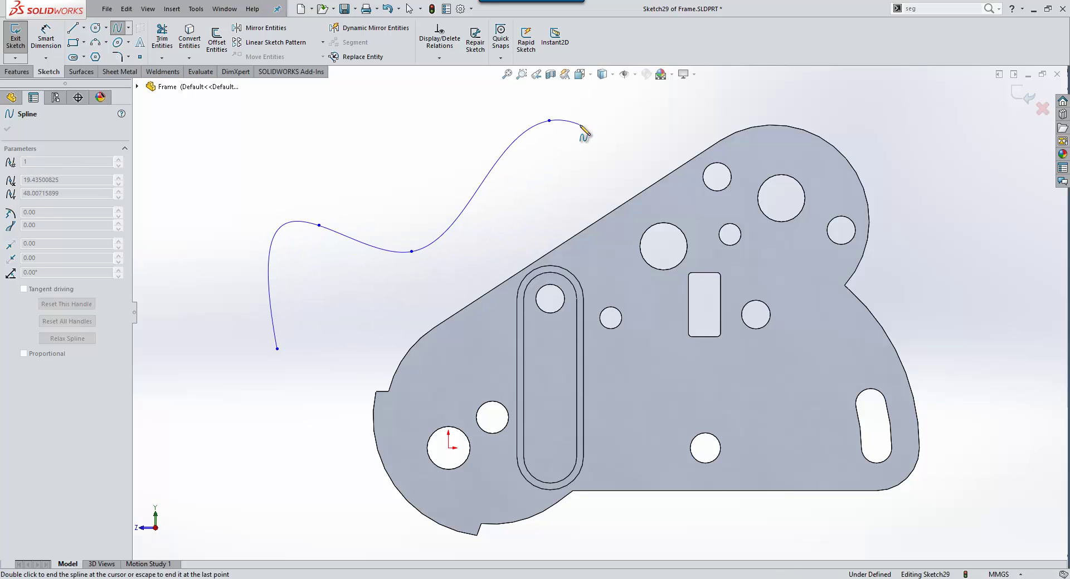
pyautogui.rightClick(580, 124)
pyautogui.click(598, 136)
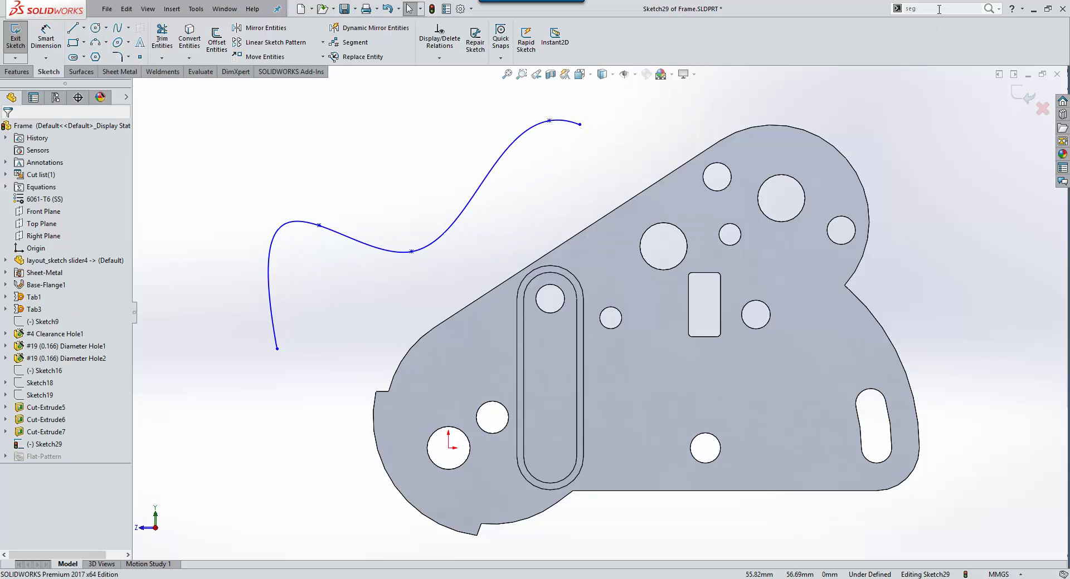
# Step: Divide Spline1 into equal lengths with 5 sketch points using Segment
pyautogui.click(988, 9)
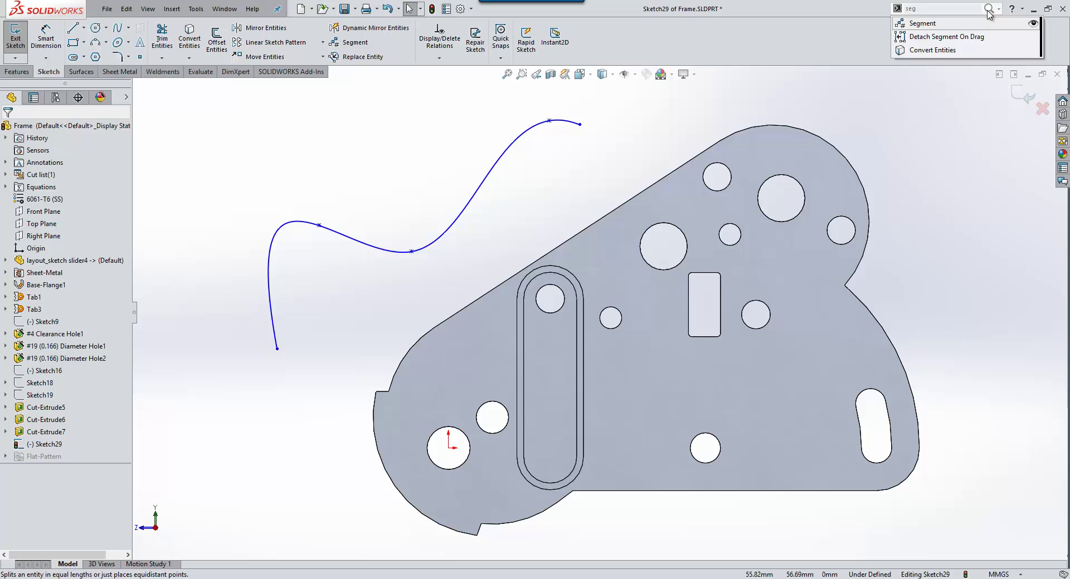
pyautogui.click(923, 23)
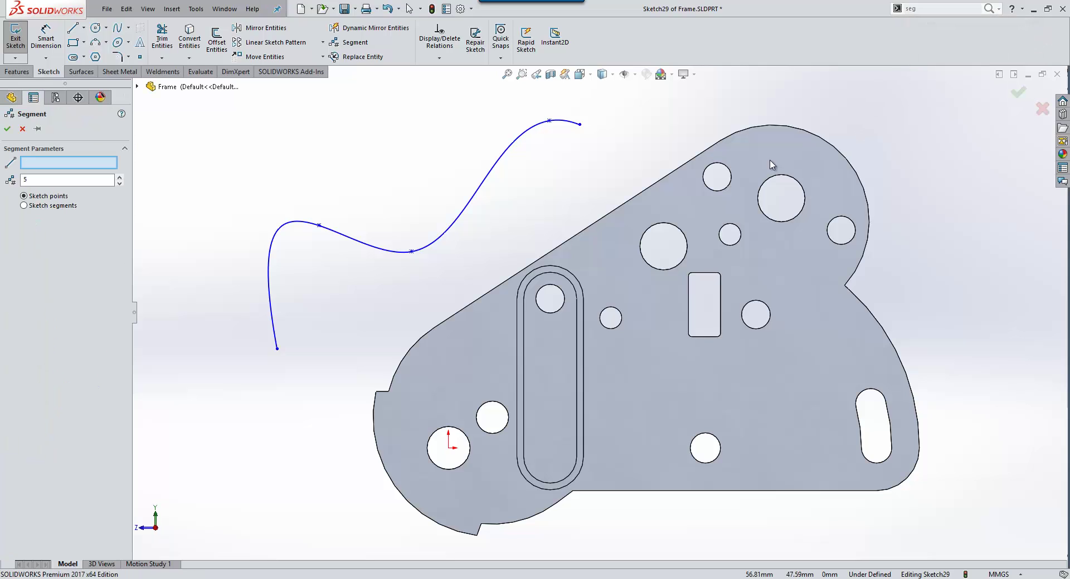
pyautogui.click(272, 276)
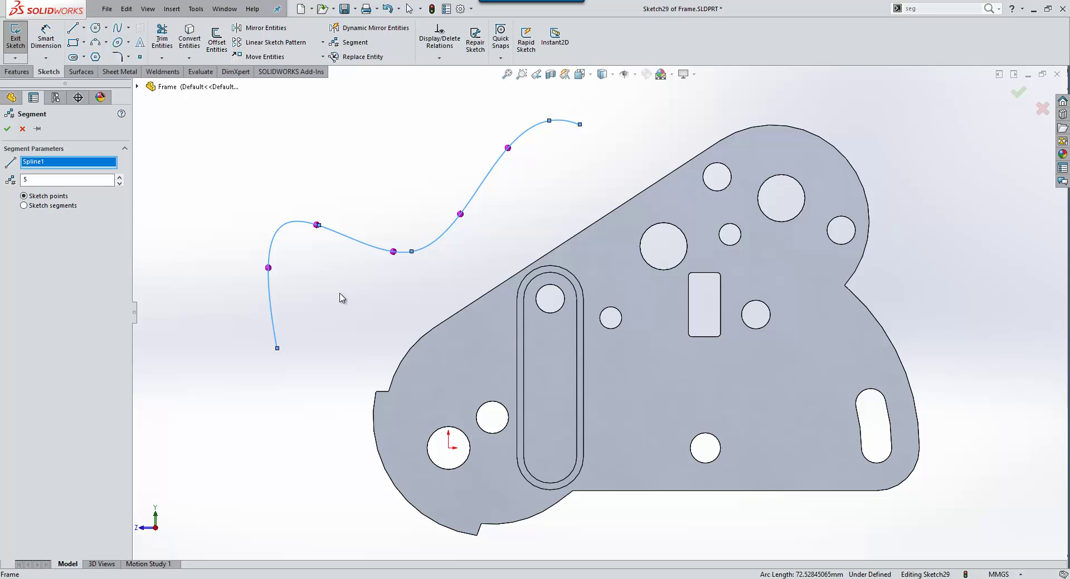
pyautogui.press('Return')
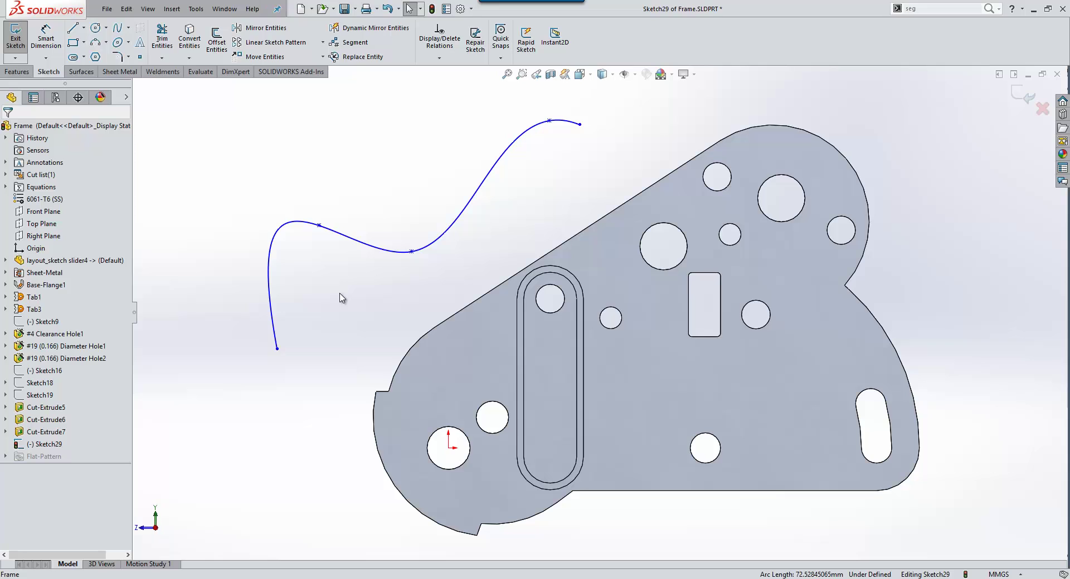